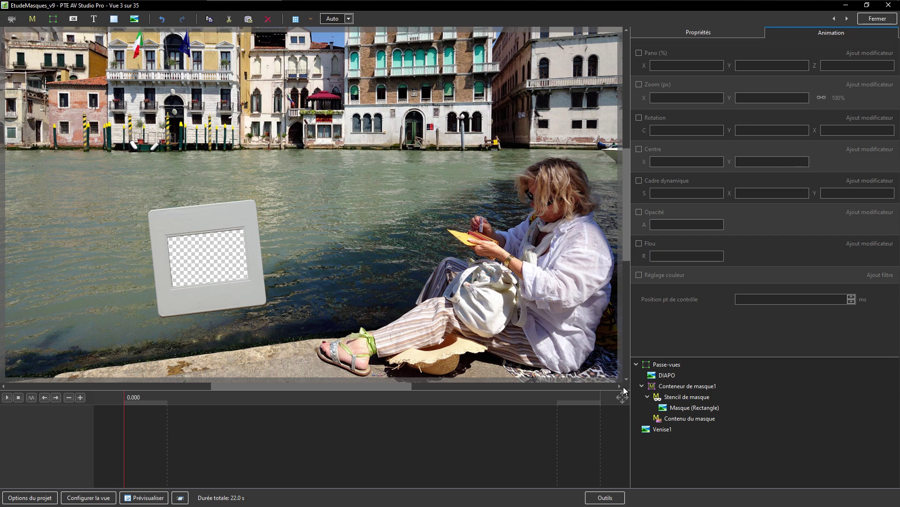
# Step: Paste the Vues film-strip group inside the Passe-vues frame, inspect its nested images and preview its sliding animation
pyautogui.click(666, 365)
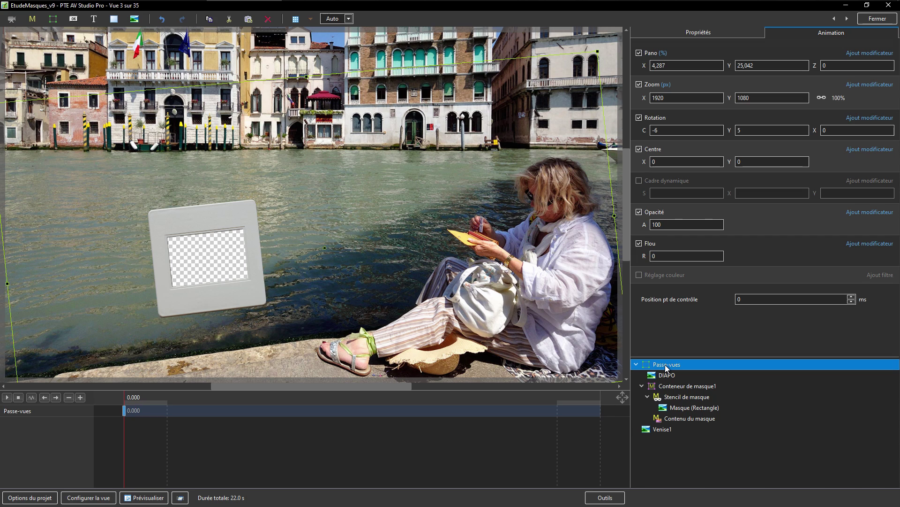
pyautogui.hotkey('ctrl', 'v')
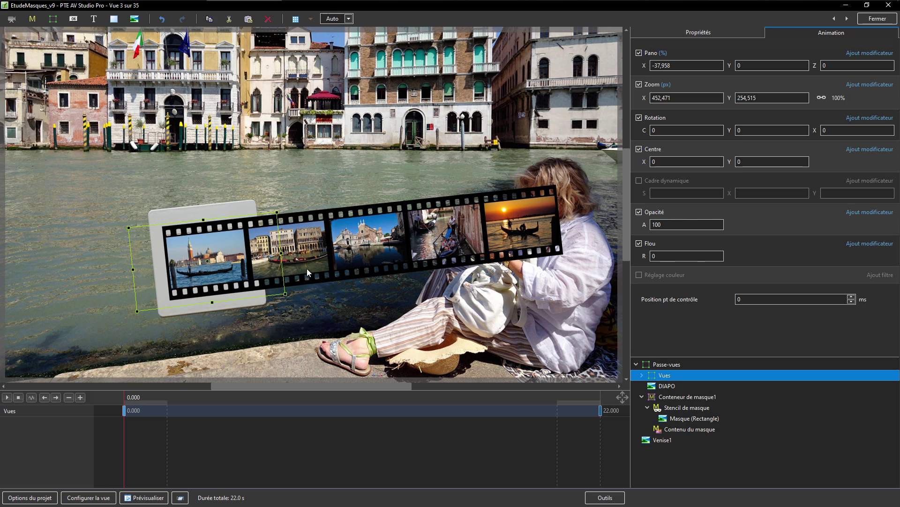
pyautogui.click(643, 375)
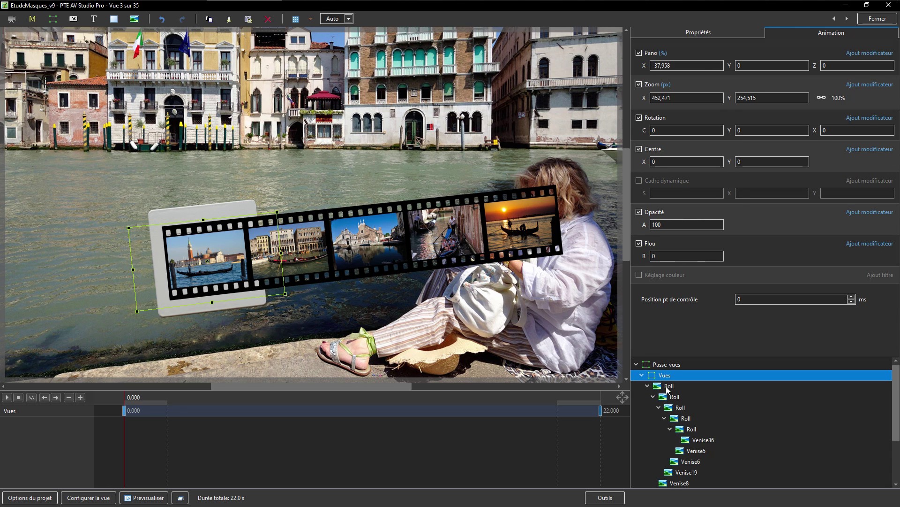
pyautogui.click(642, 376)
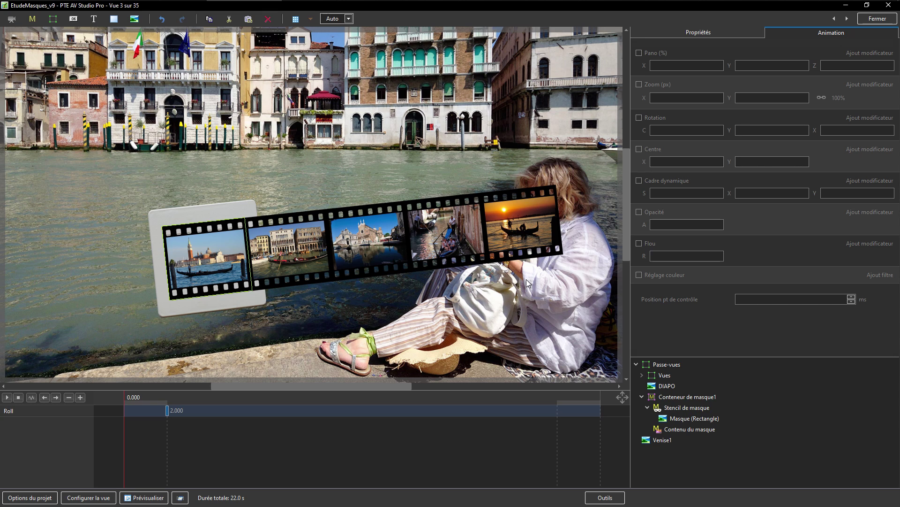
pyautogui.moveTo(123, 454); pyautogui.dragTo(216, 465)
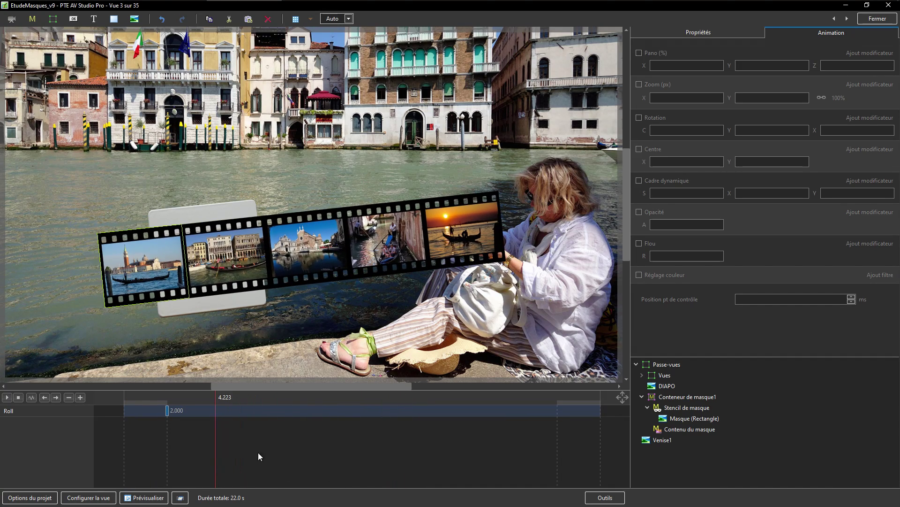
# Step: Move the DIAPO image above the Vues group in the stacking order and preview the strip sliding behind the slide mount
pyautogui.click(667, 386)
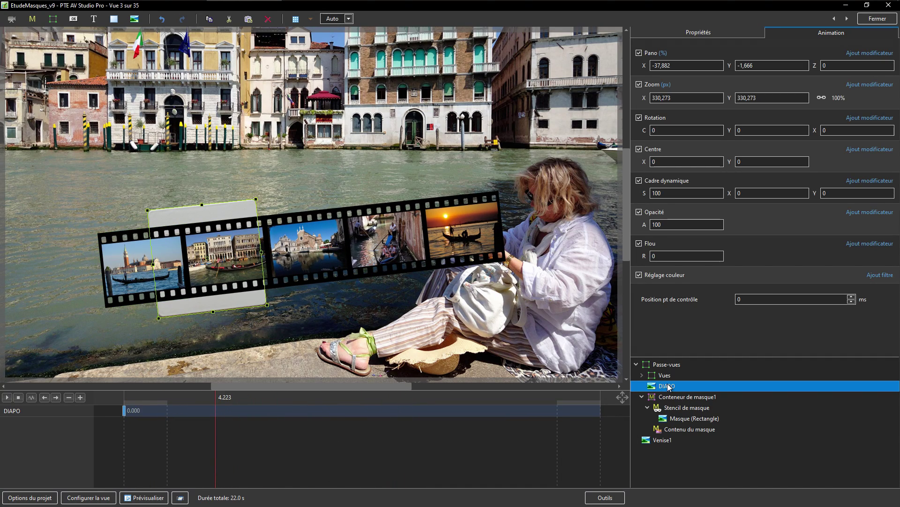
pyautogui.hotkey('ctrl', 'Up')
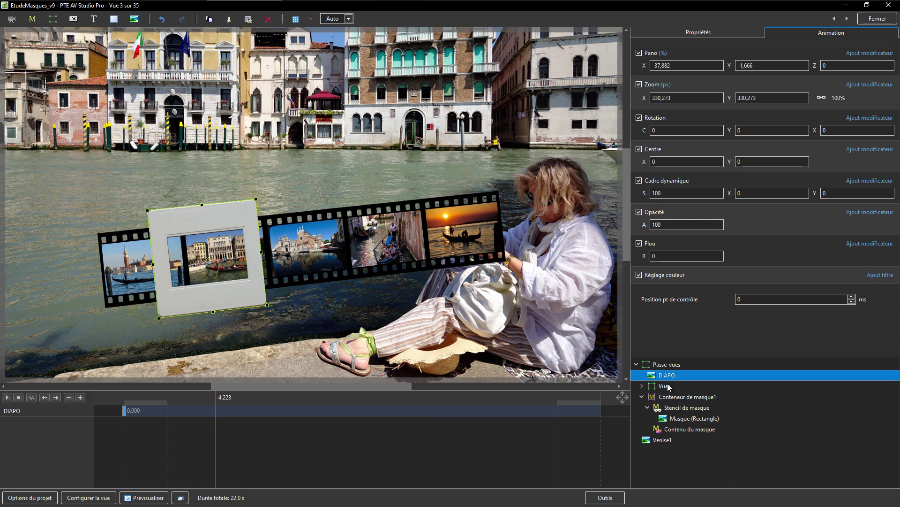
pyautogui.moveTo(215, 448); pyautogui.dragTo(178, 474)
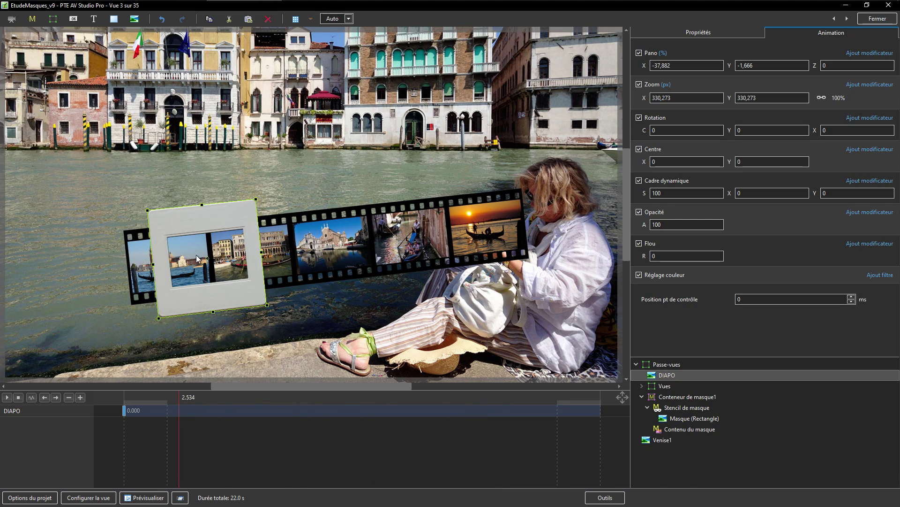
# Step: Remove the mask container and the Vues group from the Passe-vues frame
pyautogui.click(681, 397)
pyautogui.press('Delete')
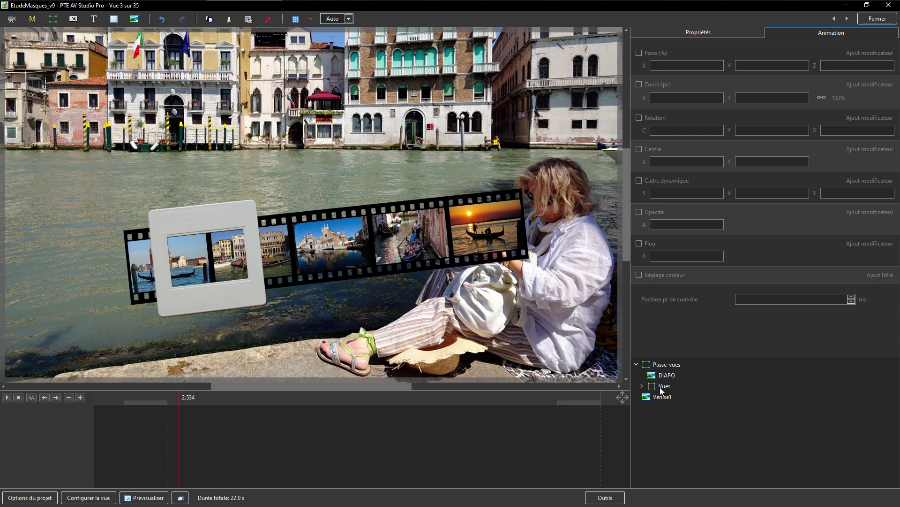
pyautogui.click(662, 388)
pyautogui.press('Delete')
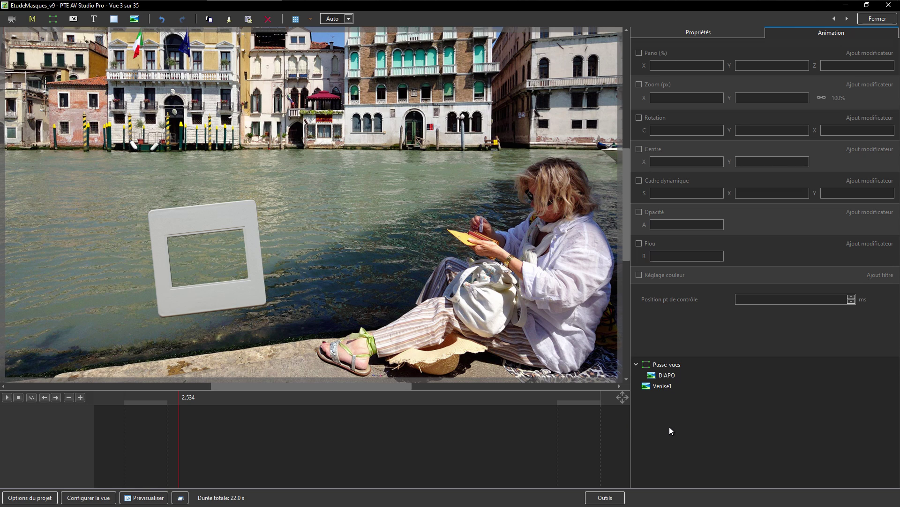
# Step: Bring the Vues group back at the top level of the object tree and delete the Passe-vues frame with its slide mount
pyautogui.hotkey('ctrl', 'z')
pyautogui.click(665, 374)
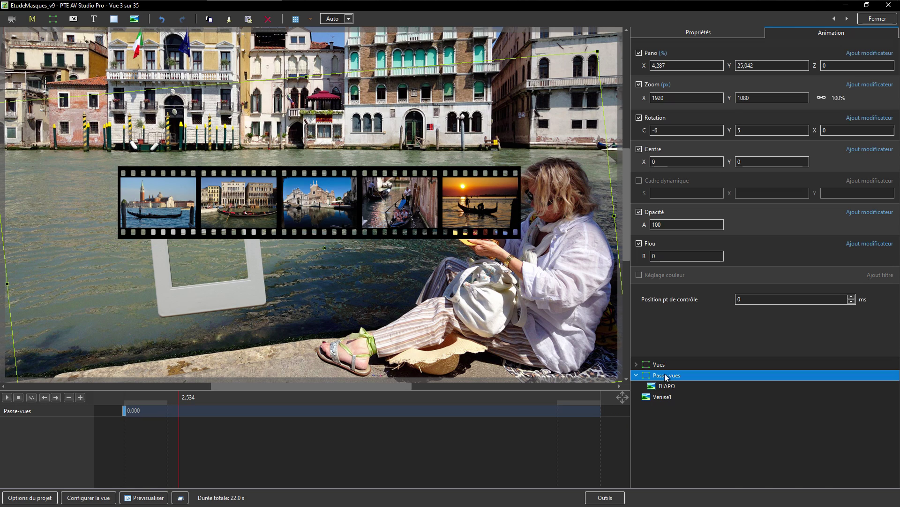
pyautogui.press('Delete')
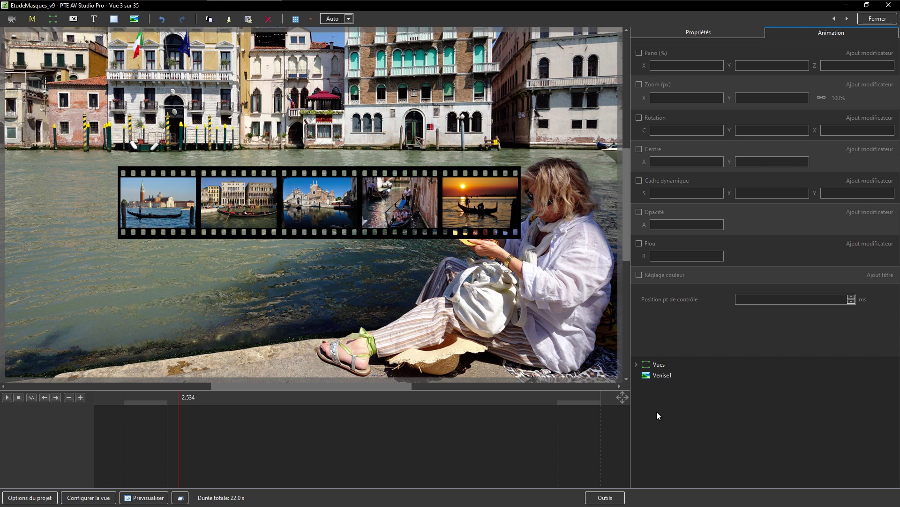
# Step: Add a full-size frame, nest the Vues group inside it and preview the film strip's movement
pyautogui.click(53, 20)
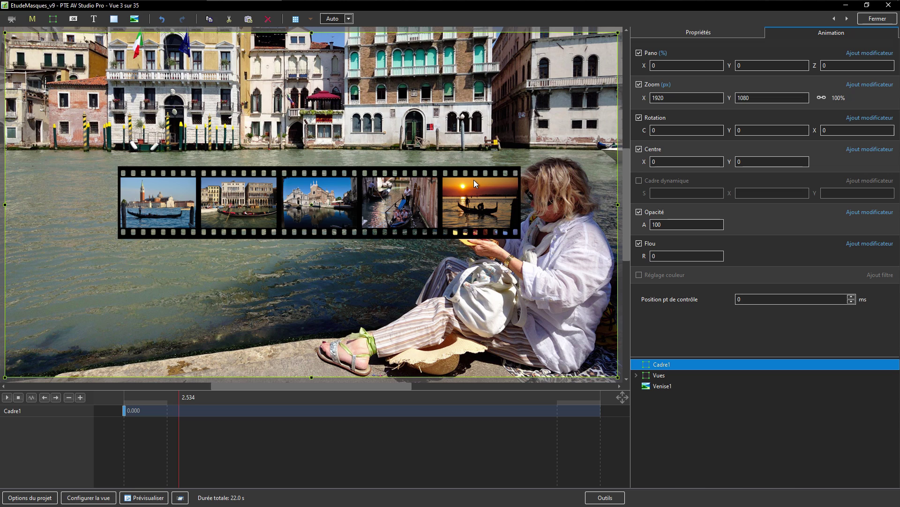
pyautogui.click(654, 376)
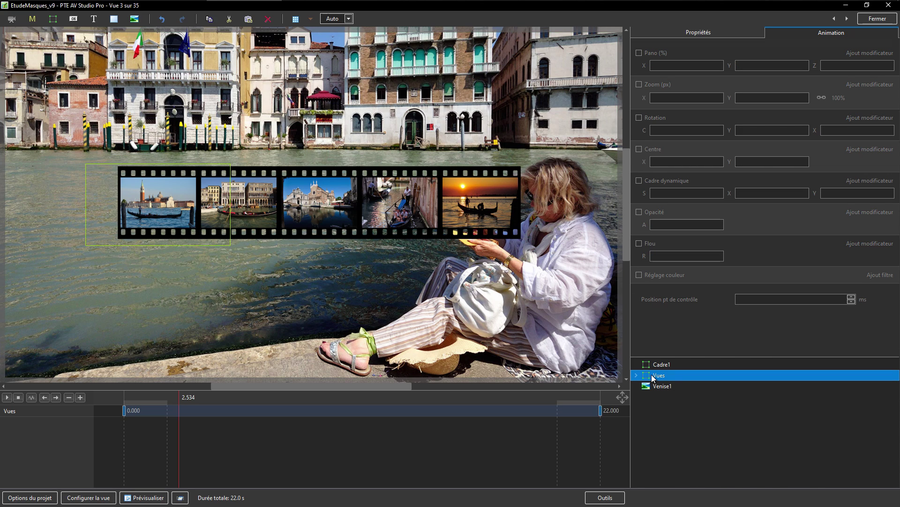
pyautogui.press('Delete')
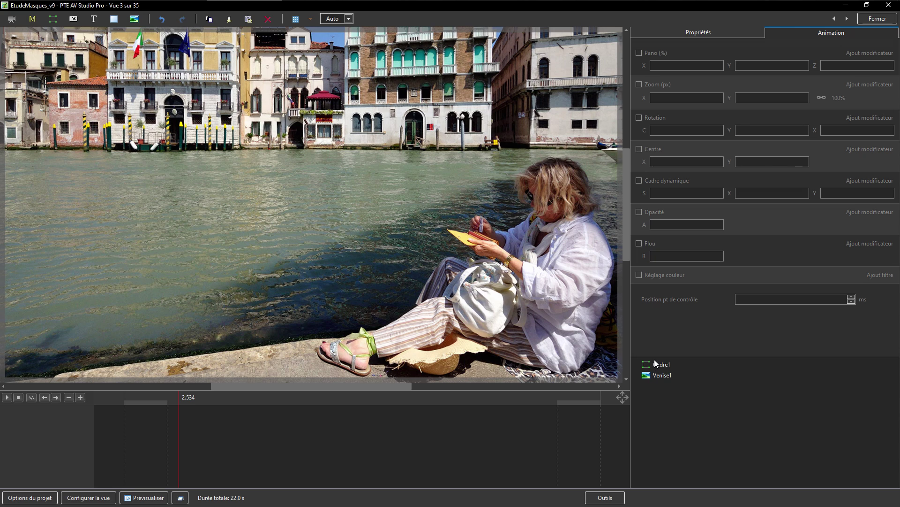
pyautogui.hotkey('ctrl', 'z')
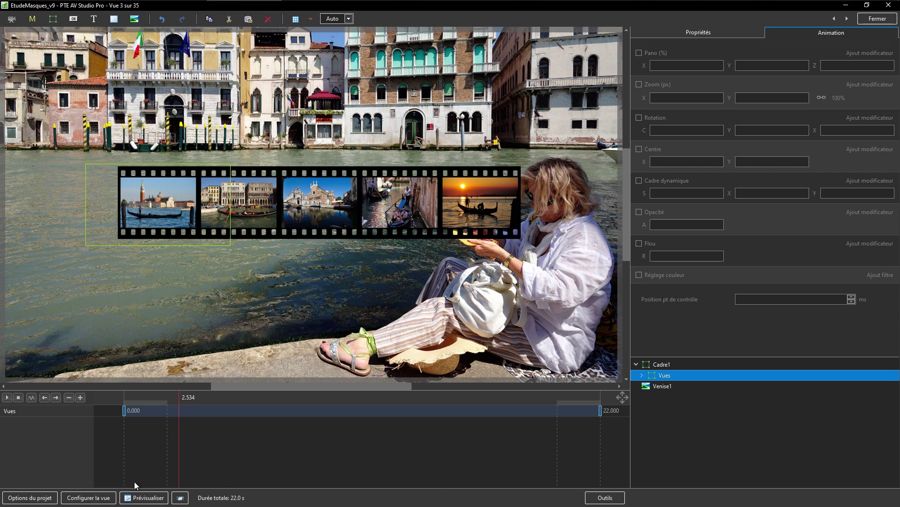
pyautogui.moveTo(165, 446); pyautogui.dragTo(317, 456)
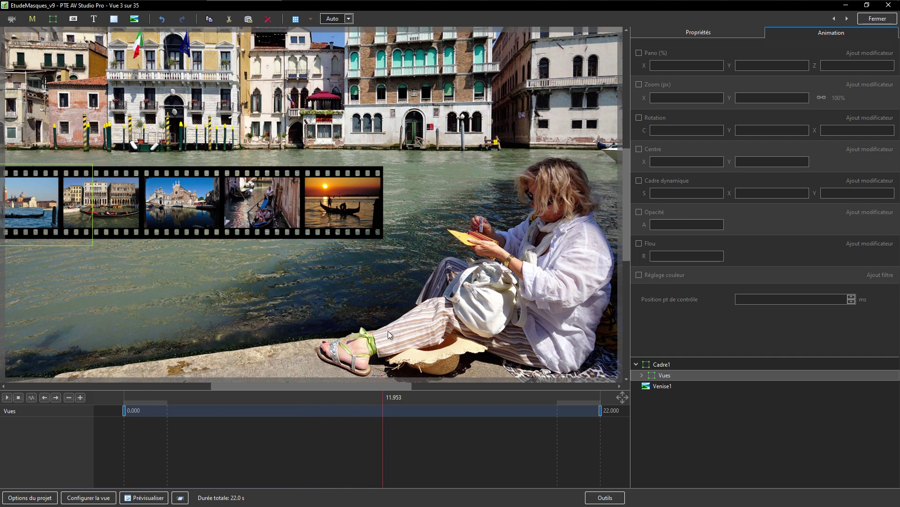
# Step: Select the Cadre1 frame and set its C rotation to -6 at an early point of the film-strip animation
pyautogui.click(656, 363)
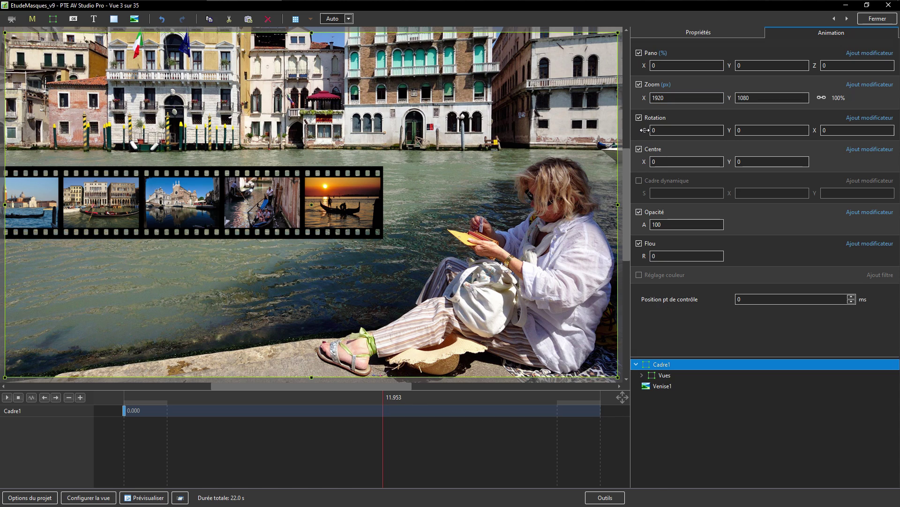
pyautogui.click(336, 455)
pyautogui.moveTo(320, 461); pyautogui.dragTo(195, 462)
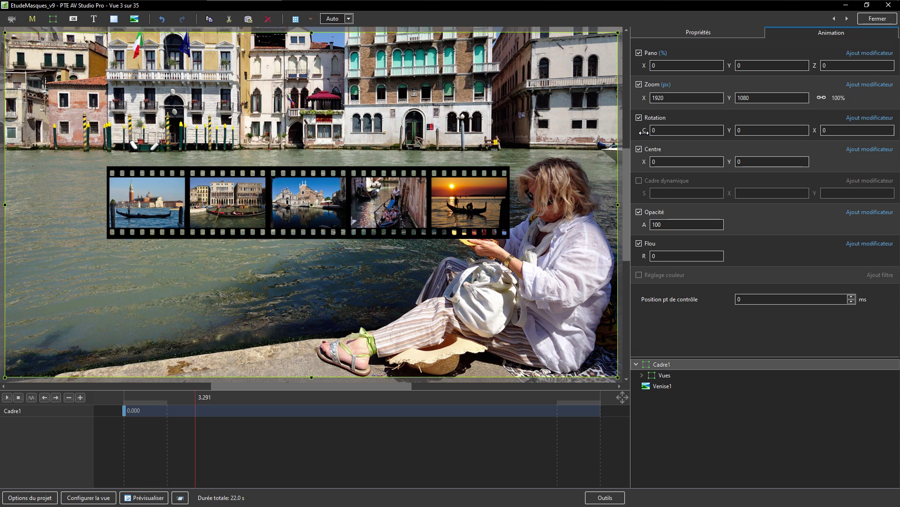
pyautogui.moveTo(644, 132); pyautogui.dragTo(641, 137)
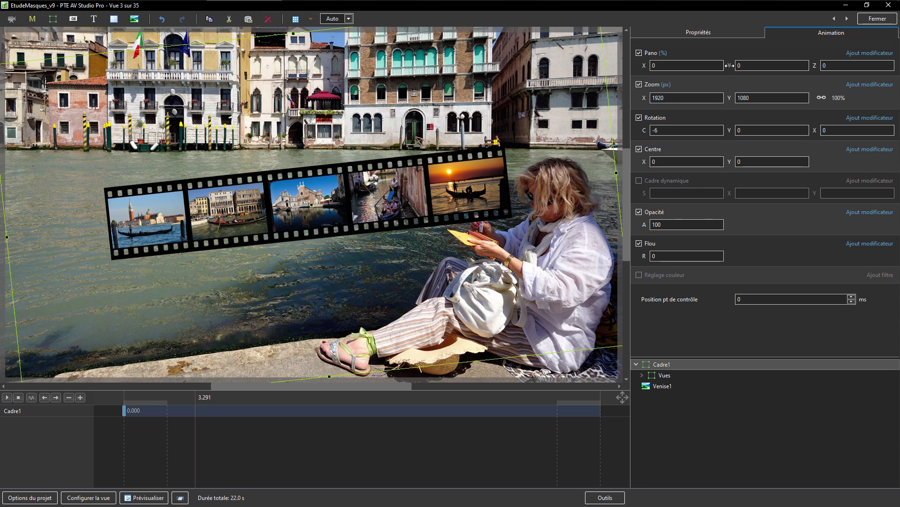
# Step: Set the Cadre1 frame's vertical pan to 56% and its C rotation to -8.1, and preview the strip's path
pyautogui.moveTo(730, 65); pyautogui.dragTo(757, 72)
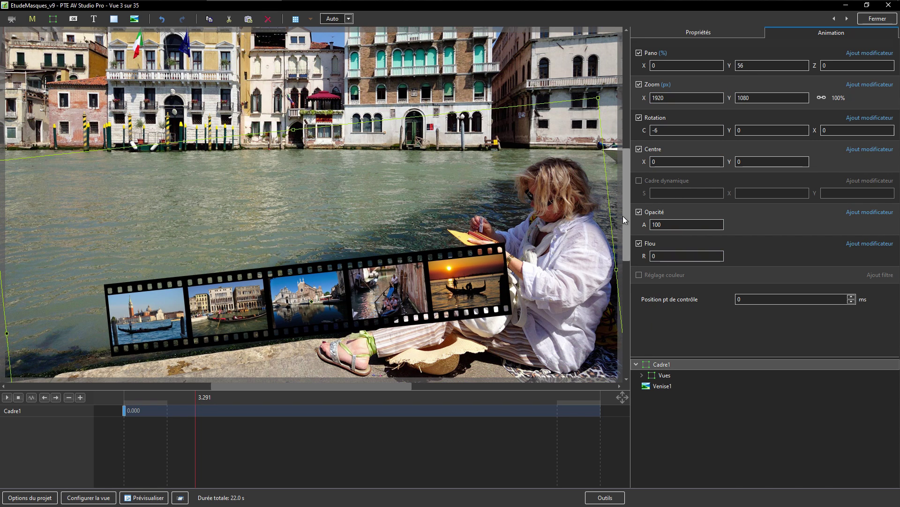
pyautogui.moveTo(603, 96); pyautogui.dragTo(597, 83)
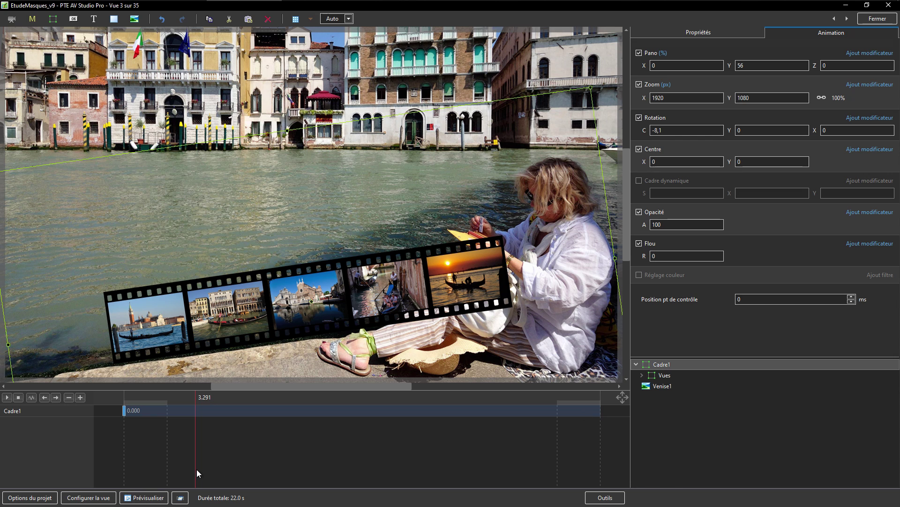
pyautogui.moveTo(196, 469); pyautogui.dragTo(219, 505)
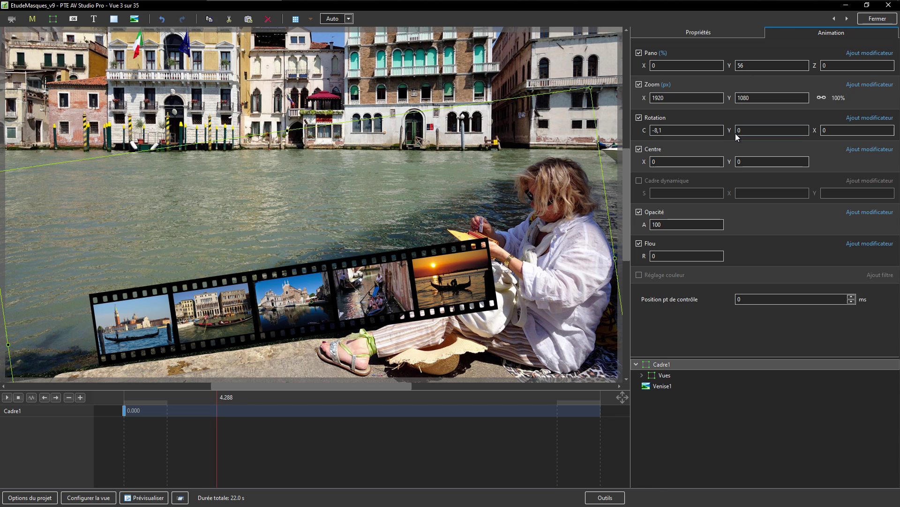
# Step: Set the Cadre1 frame's Y rotation to 6 for perspective and preview the film strip's path
pyautogui.moveTo(730, 132); pyautogui.dragTo(735, 132)
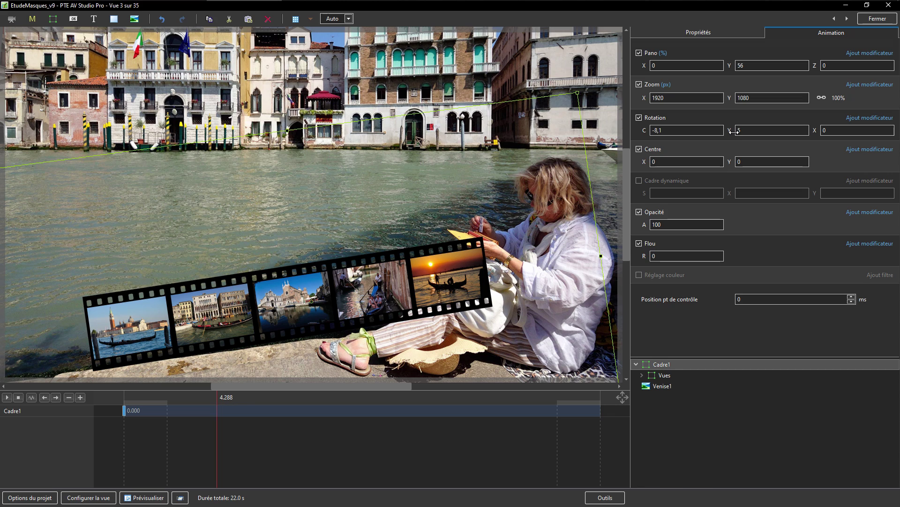
pyautogui.moveTo(735, 132); pyautogui.dragTo(736, 132)
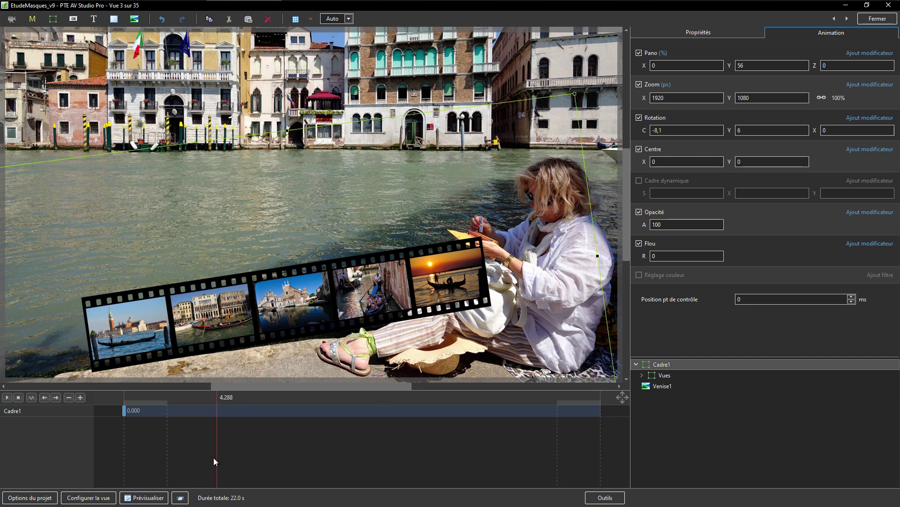
pyautogui.click(109, 468)
pyautogui.moveTo(110, 468); pyautogui.dragTo(189, 488)
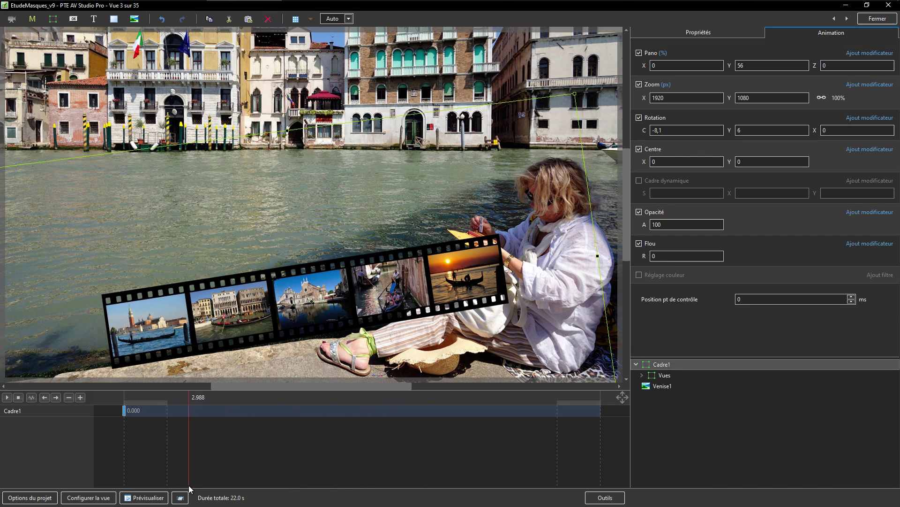
# Step: Reduce the Cadre1 frame's tilt by entering a C rotation of -6 and adjusting it to -7
pyautogui.doubleClick(667, 129)
pyautogui.write('-6')
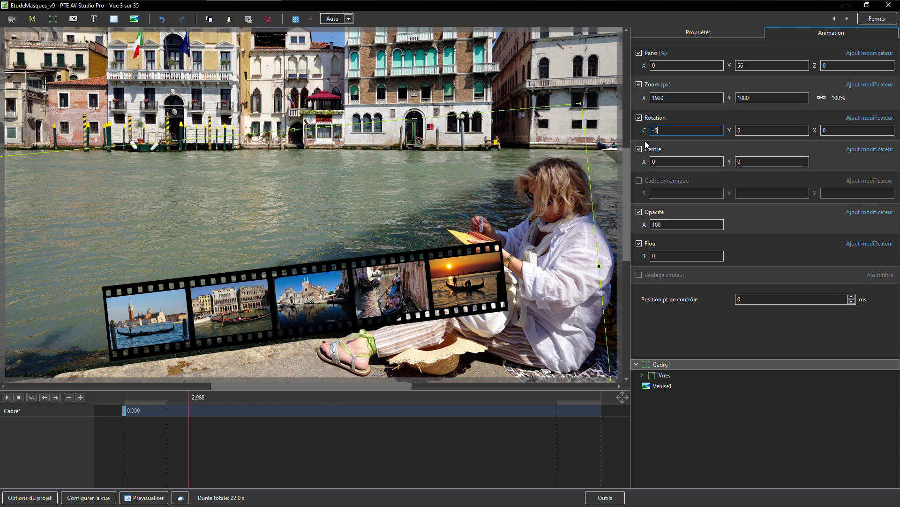
pyautogui.moveTo(643, 130); pyautogui.dragTo(645, 133)
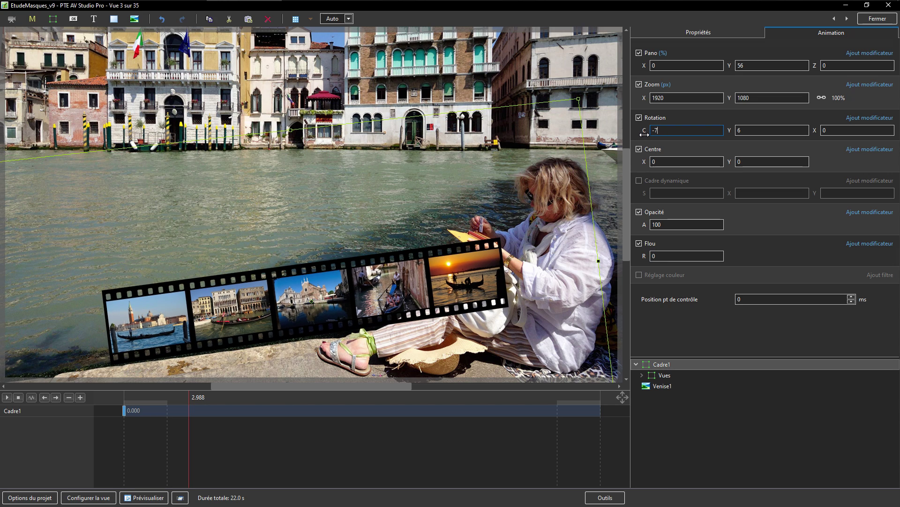
# Step: Set the Cadre1 frame's vertical pan to 37% and return the playhead to the start of the timeline
pyautogui.moveTo(192, 490)
pyautogui.mouseDown()
pyautogui.moveTo(184, 481)
pyautogui.moveTo(461, 452)
pyautogui.moveTo(139, 477)
pyautogui.moveTo(384, 475)
pyautogui.moveTo(173, 465)
pyautogui.moveTo(367, 476)
pyautogui.moveTo(198, 474)
pyautogui.mouseUp()
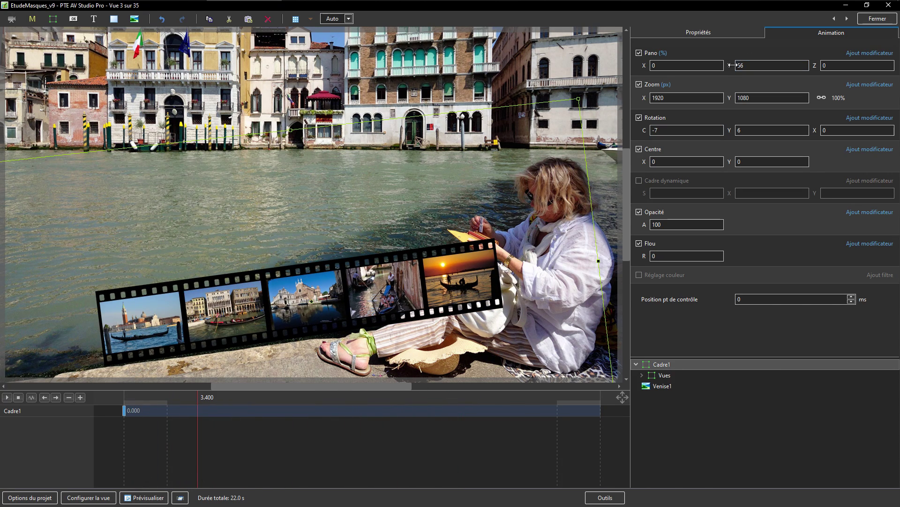
pyautogui.moveTo(731, 66); pyautogui.dragTo(726, 70)
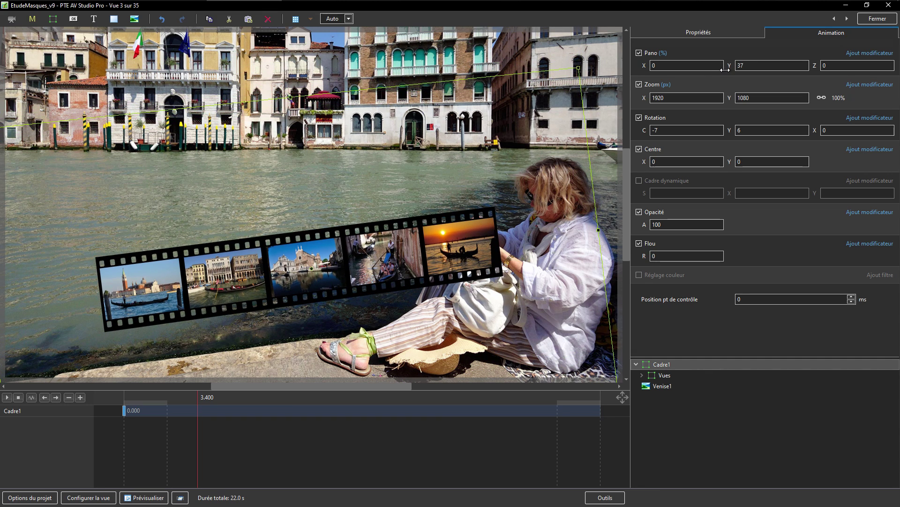
pyautogui.moveTo(197, 451); pyautogui.dragTo(94, 470)
# Step: Insert the slide-mount image DIAPO.png from the Courant folder as a child of the Cadre1 frame
pyautogui.click(656, 364)
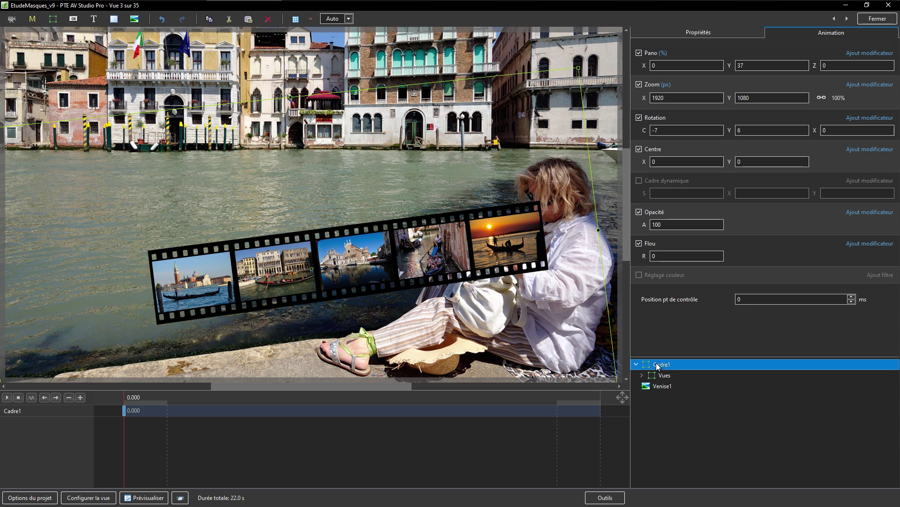
pyautogui.click(135, 19)
pyautogui.scroll(-5, 300, 339)
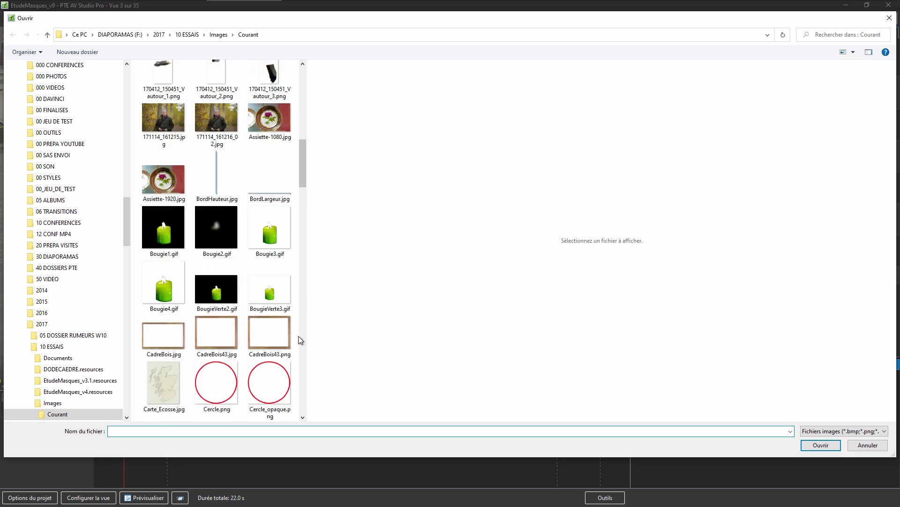
pyautogui.scroll(-3, 300, 340)
pyautogui.scroll(-5, 294, 337)
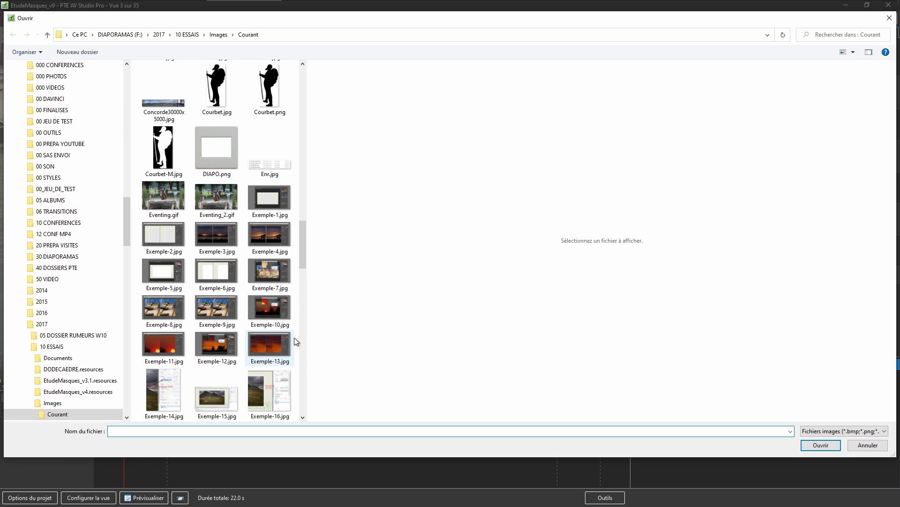
pyautogui.click(216, 151)
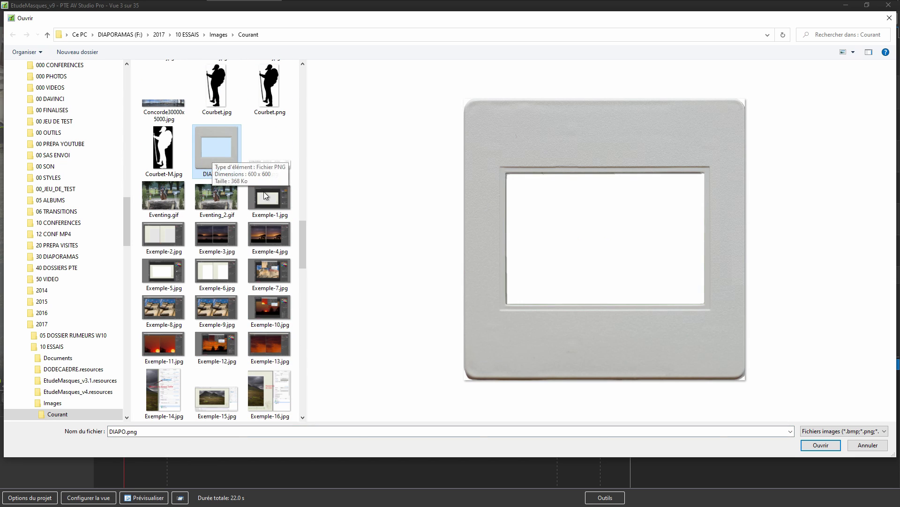
pyautogui.click(821, 445)
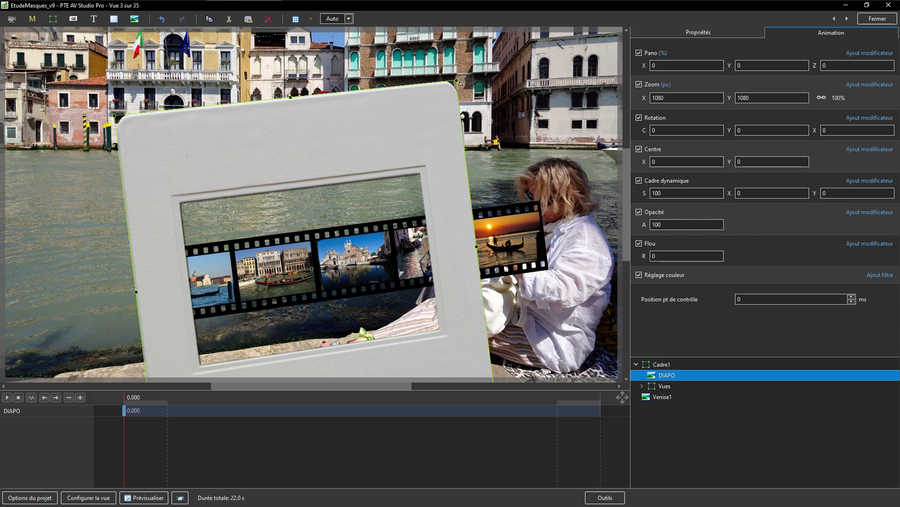
# Step: Shrink the DIAPO slide mount to about 355 px and centre its opening over the film strip's first image, then scrub the timeline to check
pyautogui.moveTo(457, 80); pyautogui.dragTo(190, 232)
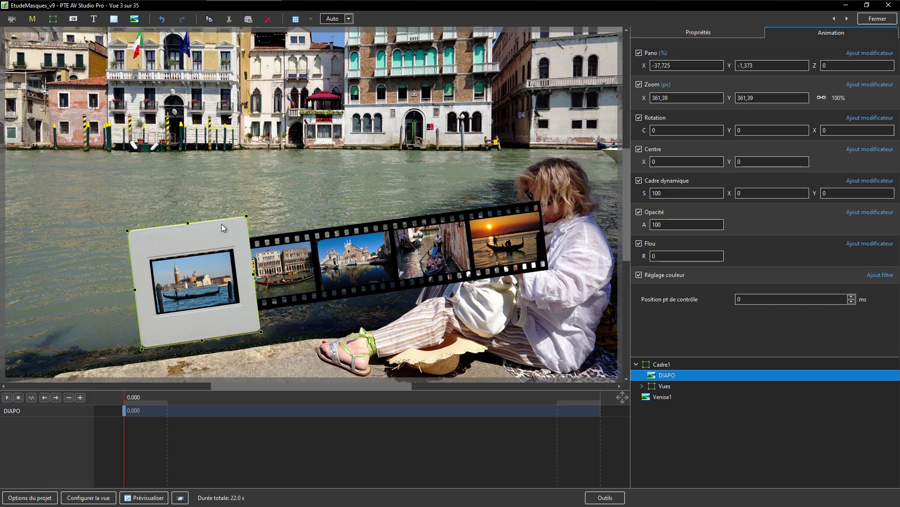
pyautogui.moveTo(249, 213); pyautogui.dragTo(247, 214)
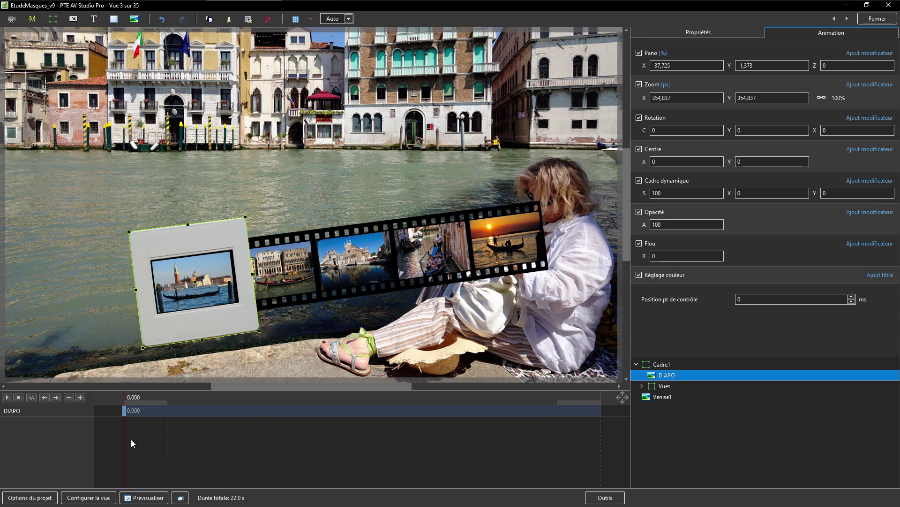
pyautogui.moveTo(130, 442); pyautogui.dragTo(128, 474)
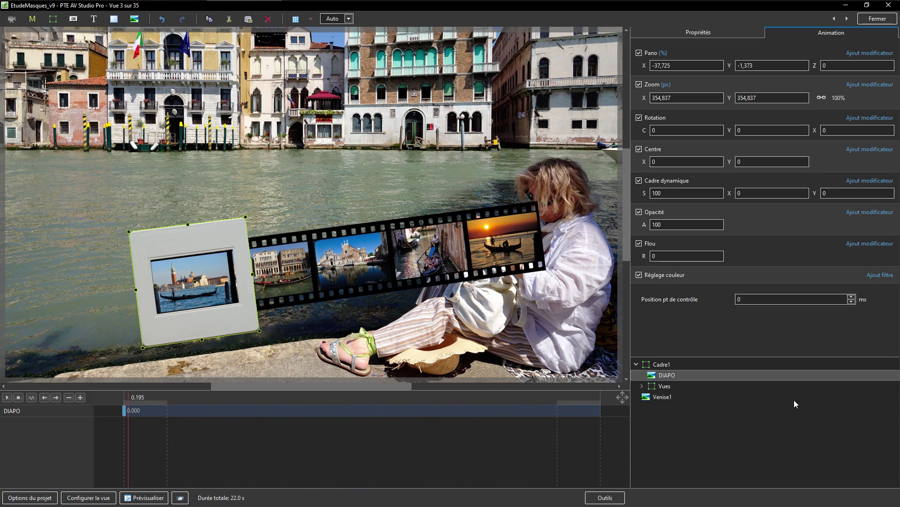
# Step: Rename the Cadre1 frame as Passe-vues
pyautogui.click(657, 365)
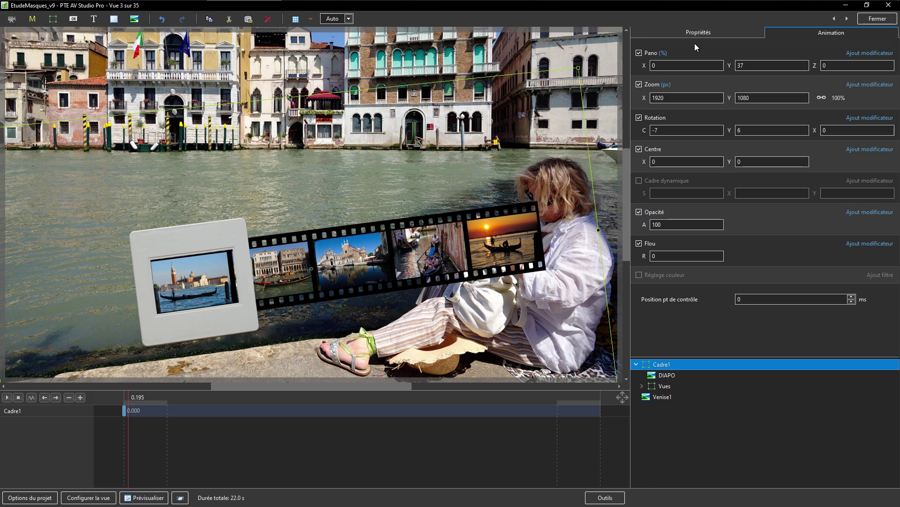
pyautogui.click(699, 31)
pyautogui.click(735, 60)
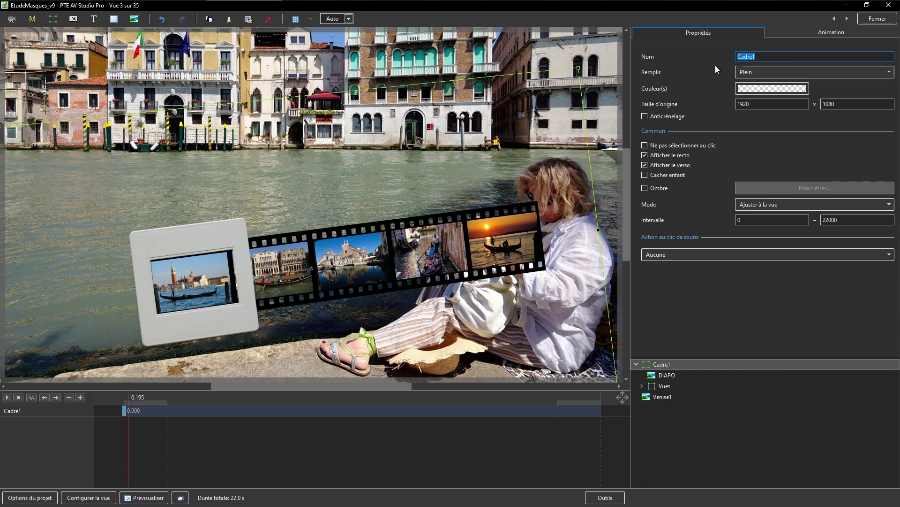
pyautogui.write('Passe-vues')
pyautogui.click(662, 374)
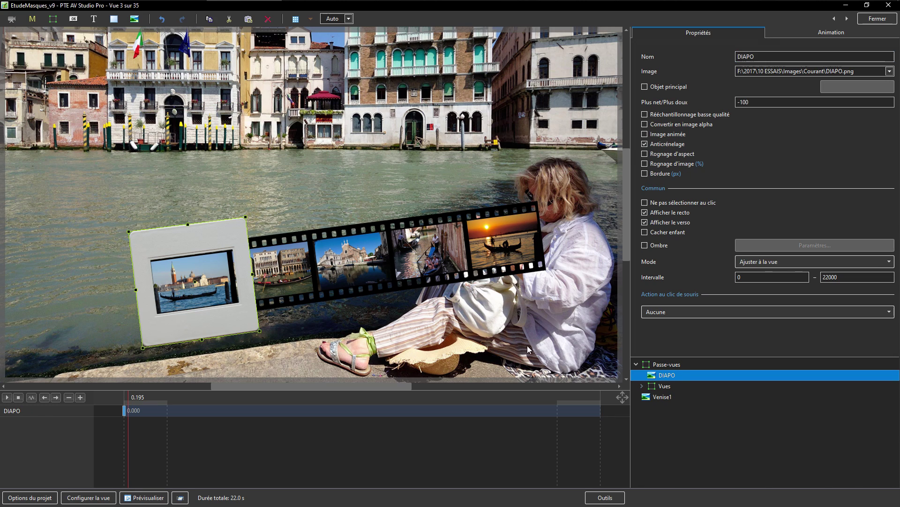
# Step: Start adding a preset mask inside the Passe-vues frame and choose Rectangle as its type
pyautogui.click(670, 365)
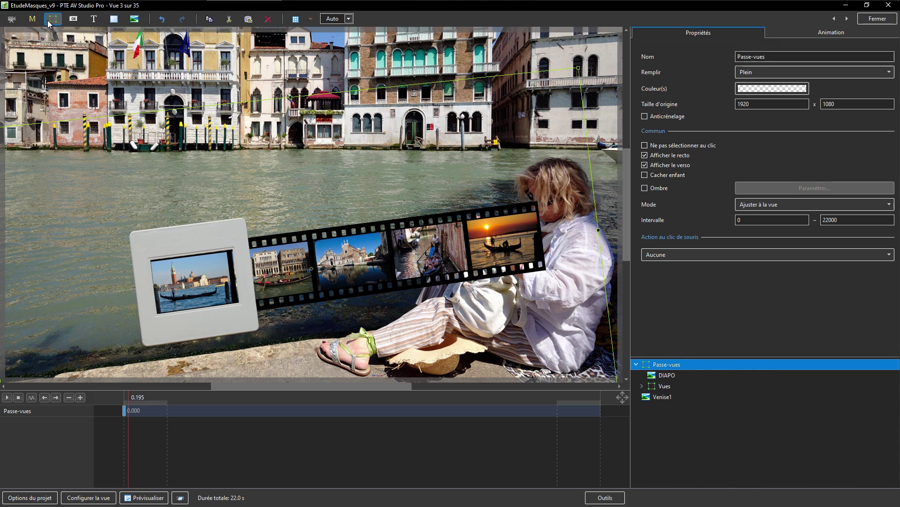
pyautogui.click(33, 19)
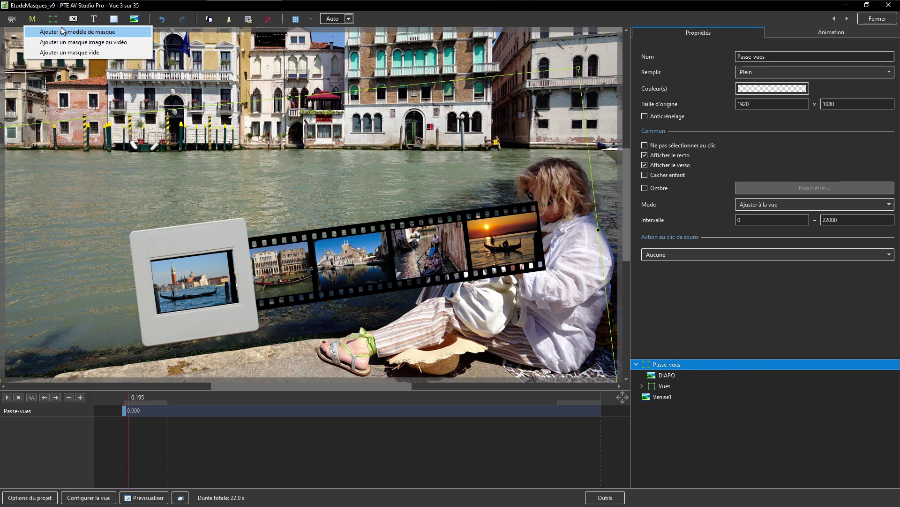
pyautogui.click(68, 35)
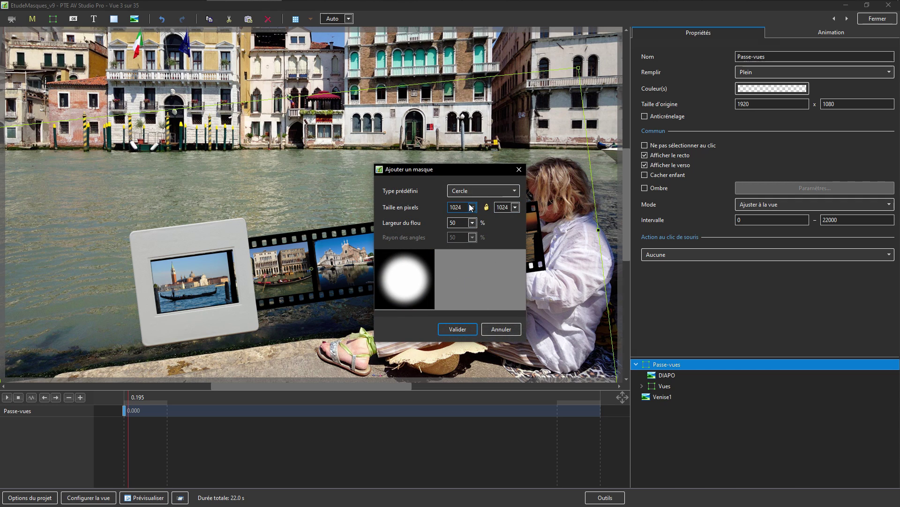
pyautogui.click(515, 191)
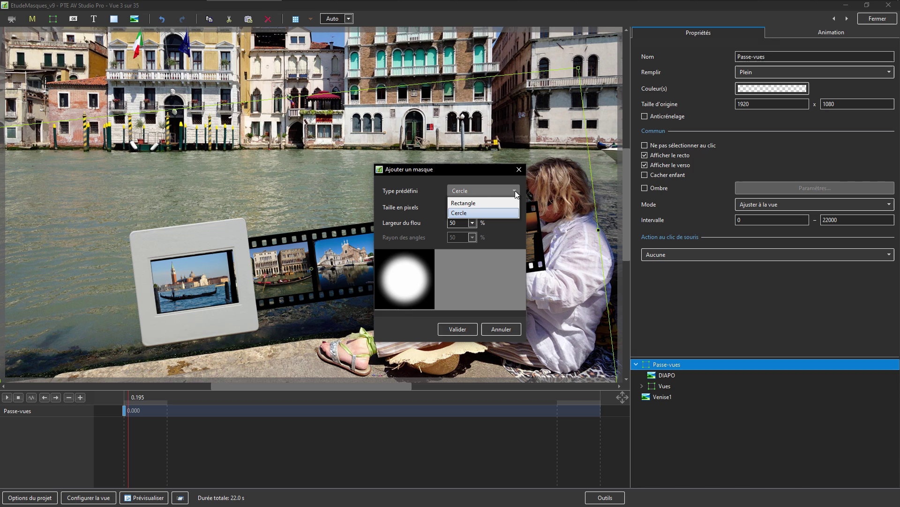
pyautogui.click(467, 203)
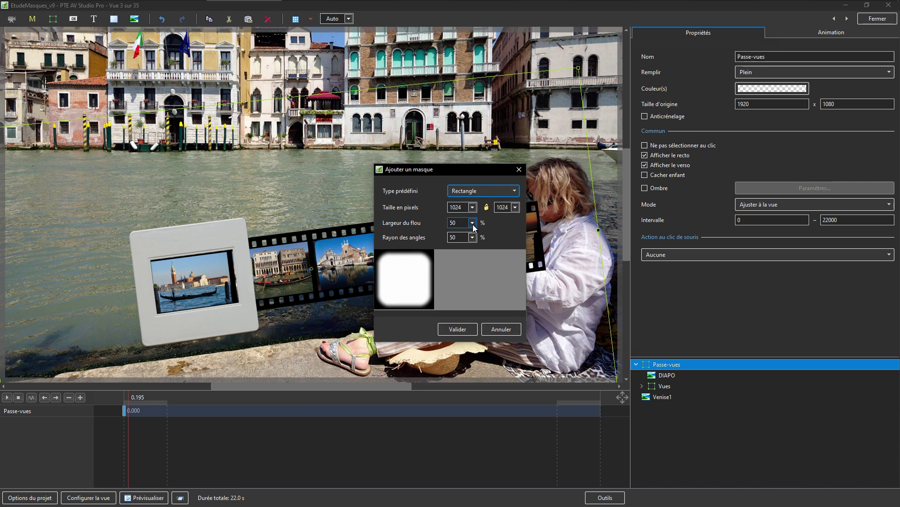
# Step: Set the rectangular mask's blur width and corner radius to 0% and create it
pyautogui.click(473, 223)
pyautogui.moveTo(447, 238); pyautogui.dragTo(377, 242)
pyautogui.click(507, 227)
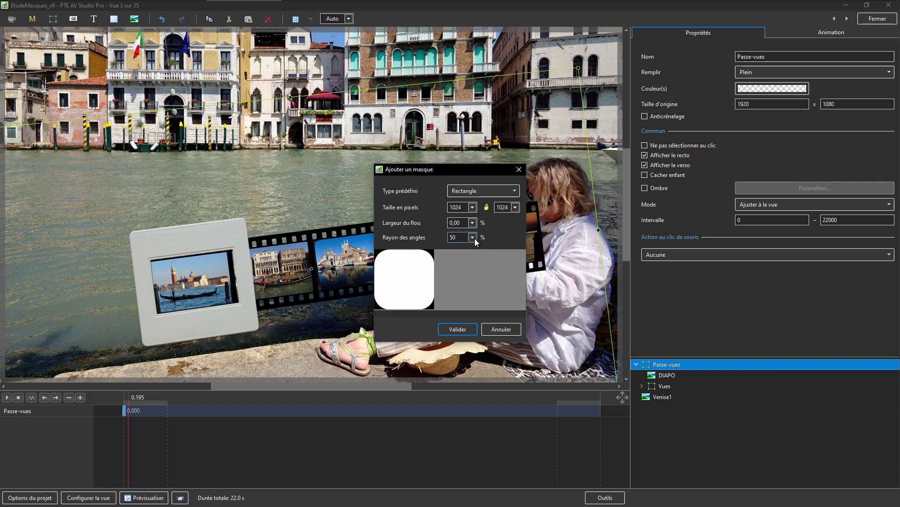
pyautogui.click(473, 237)
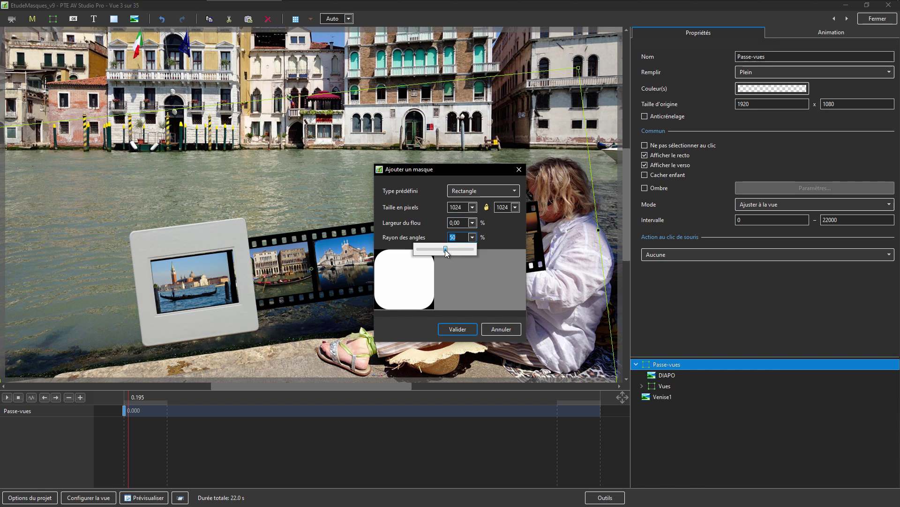
pyautogui.moveTo(443, 250); pyautogui.dragTo(351, 255)
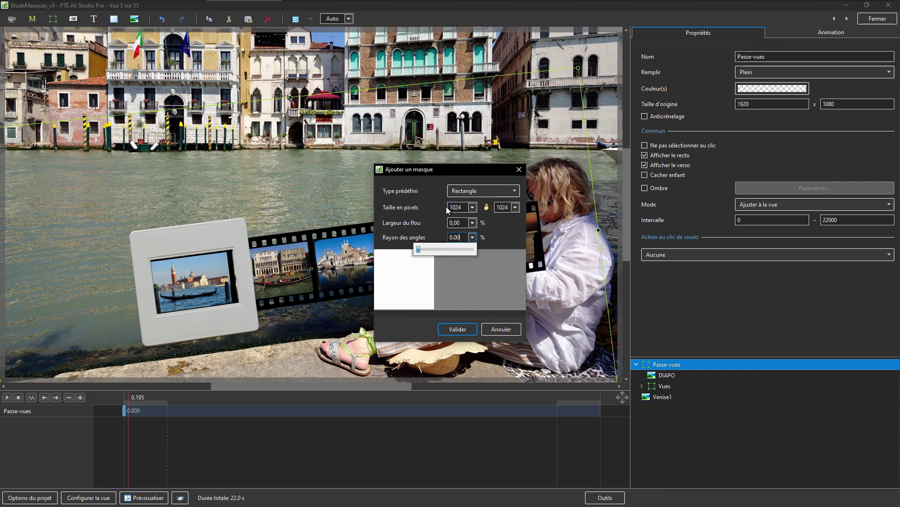
pyautogui.click(459, 330)
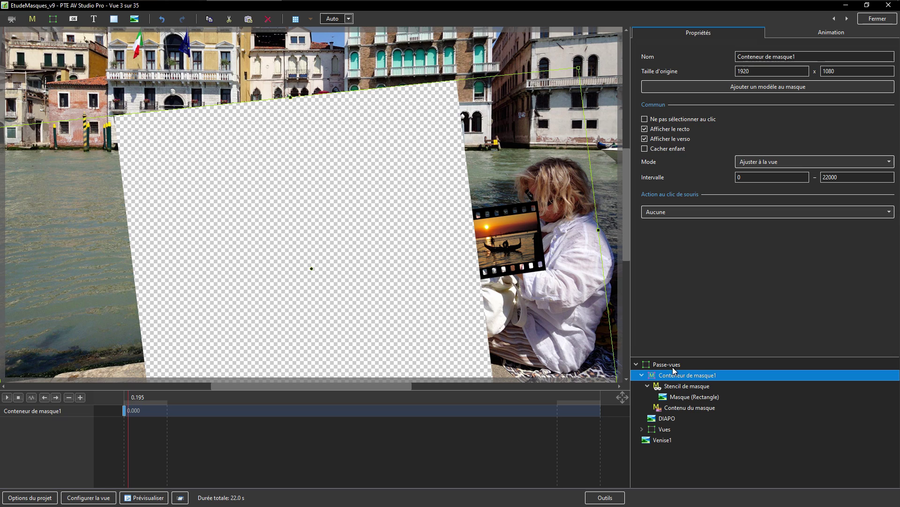
# Step: Shrink and position Masque (Rectangle) so it covers the slide mount's opening while staying within the mount's outer edges
pyautogui.click(685, 398)
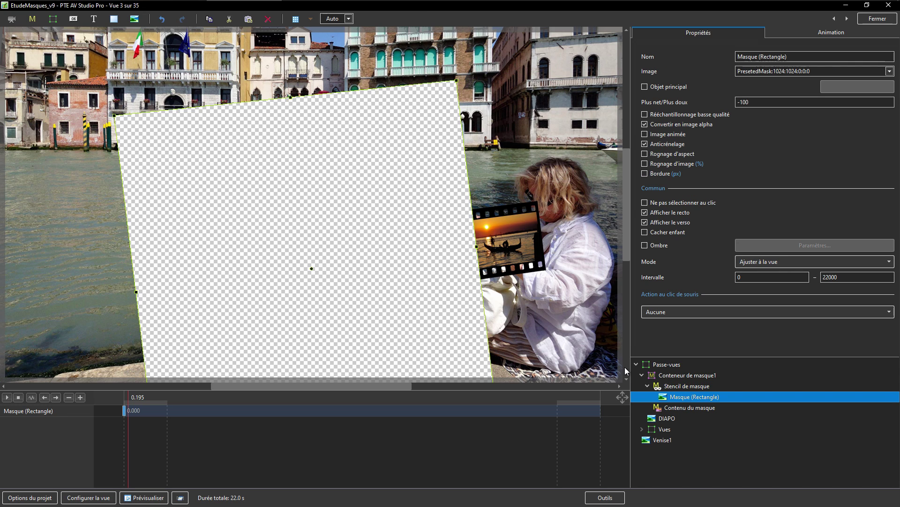
pyautogui.click(674, 377)
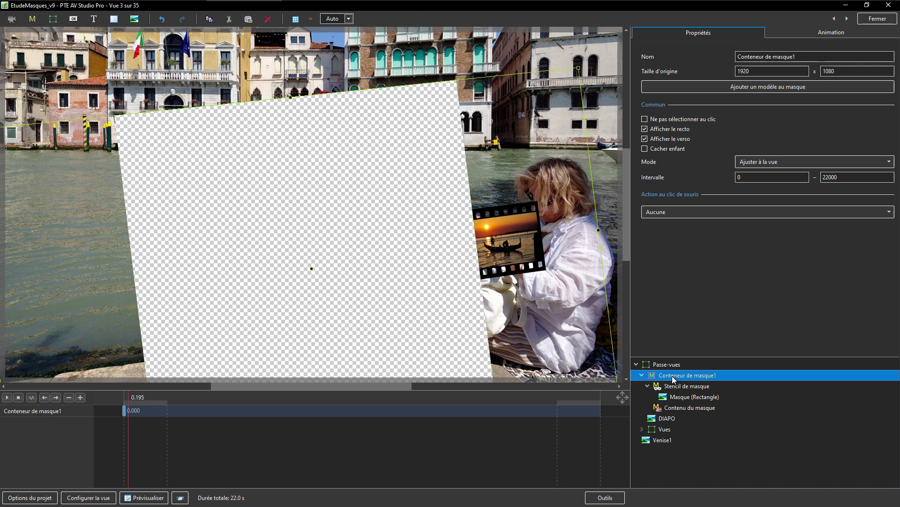
pyautogui.click(681, 397)
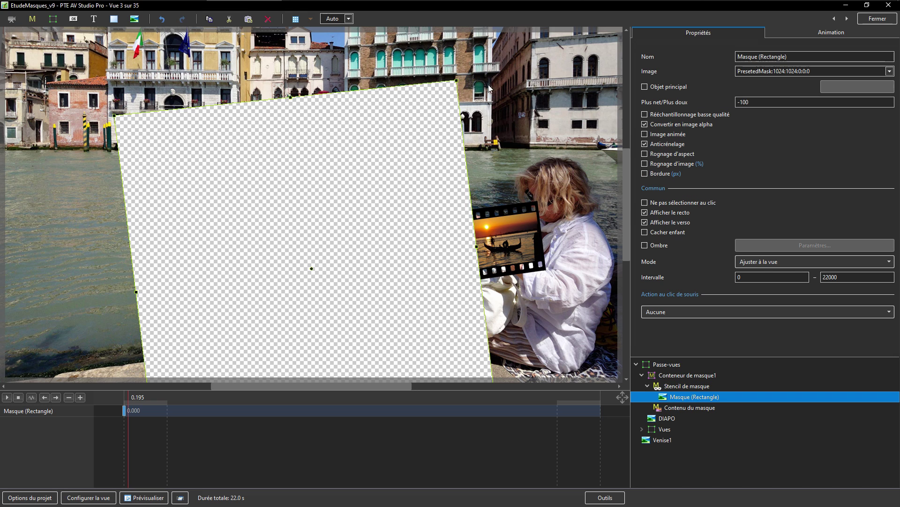
pyautogui.moveTo(455, 79); pyautogui.dragTo(204, 258)
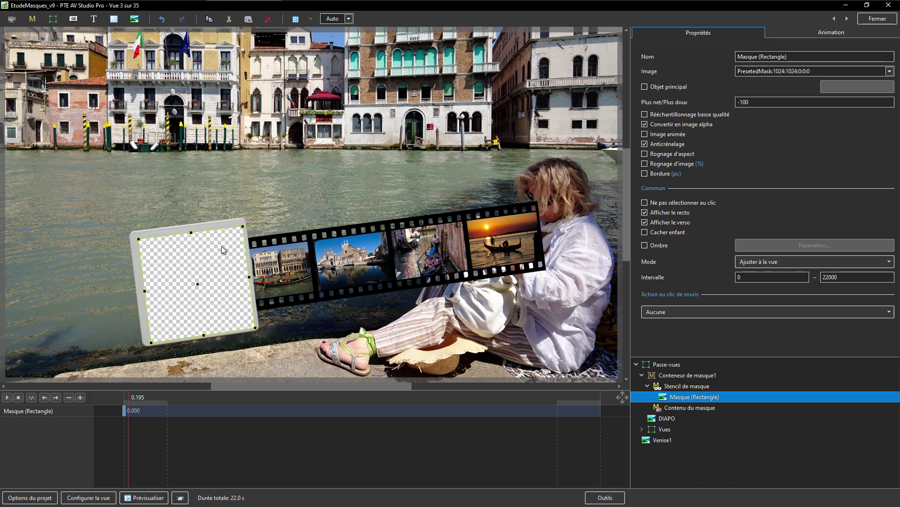
pyautogui.moveTo(250, 325); pyautogui.dragTo(219, 297)
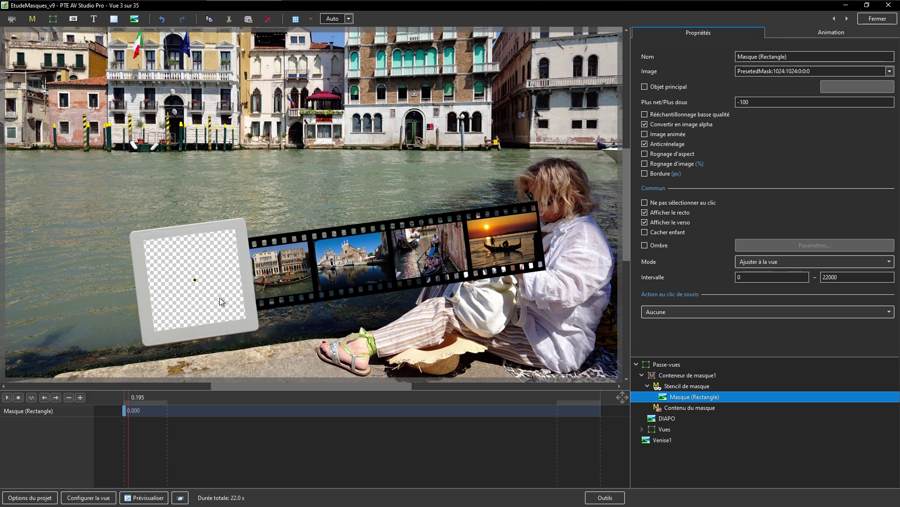
pyautogui.click(219, 297)
# Step: Bring DIAPO above the mask container in the object order and move the Vues frame into Contenu du masque
pyautogui.click(666, 419)
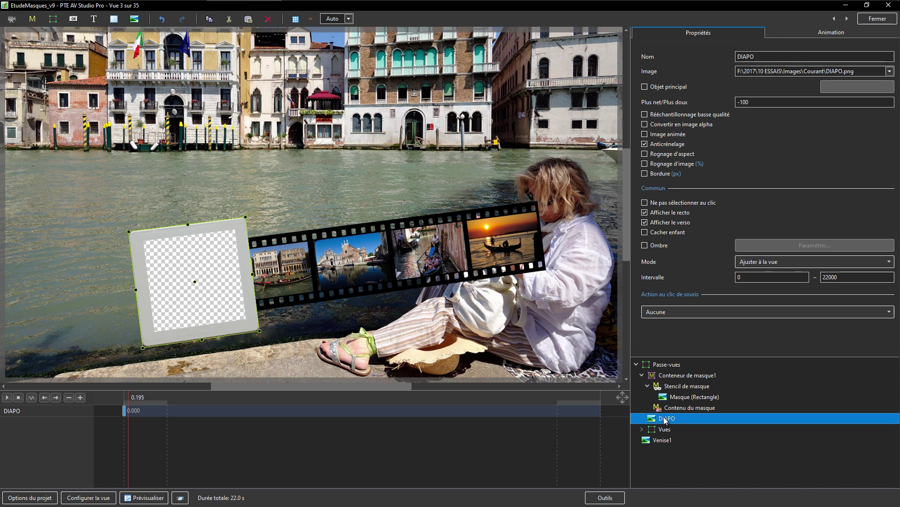
pyautogui.hotkey('ctrl', 'Left')
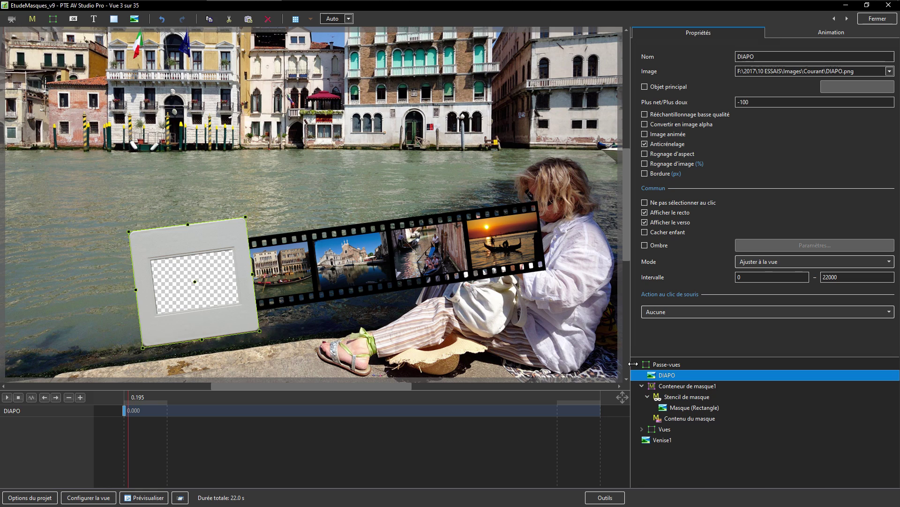
pyautogui.click(661, 430)
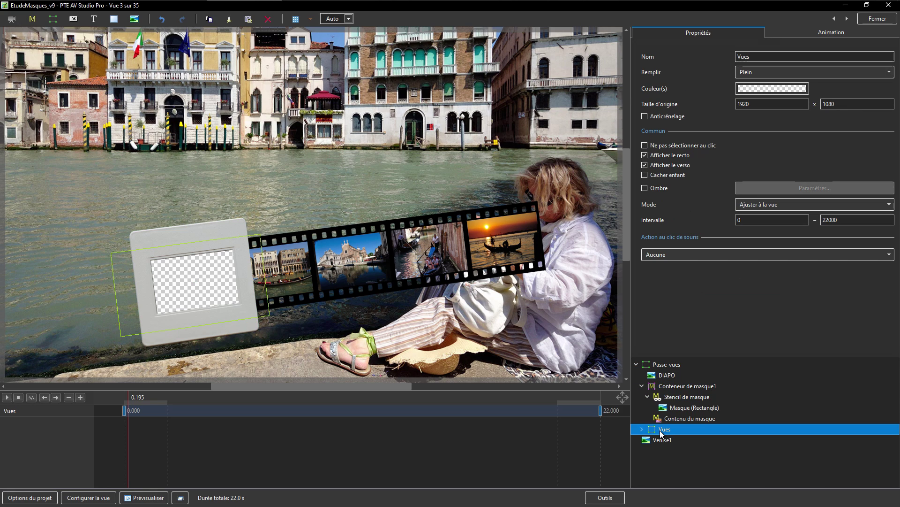
pyautogui.press('Delete')
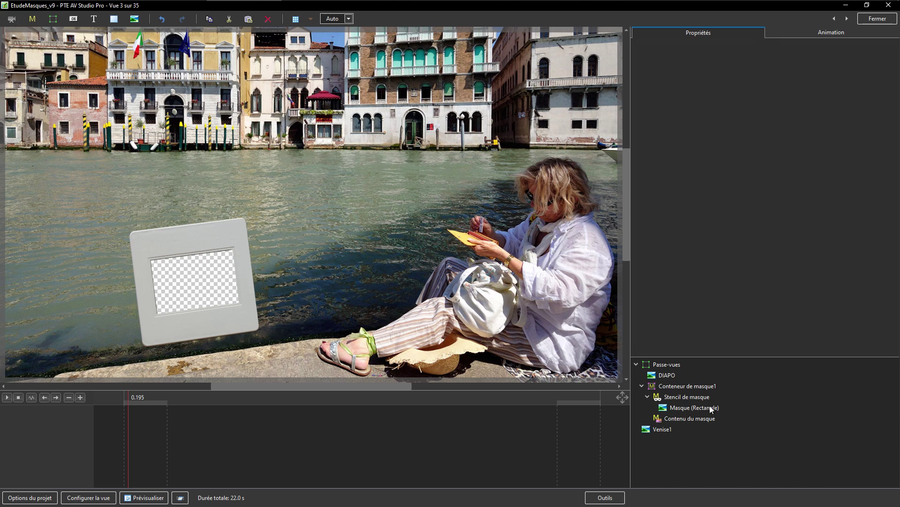
pyautogui.click(678, 418)
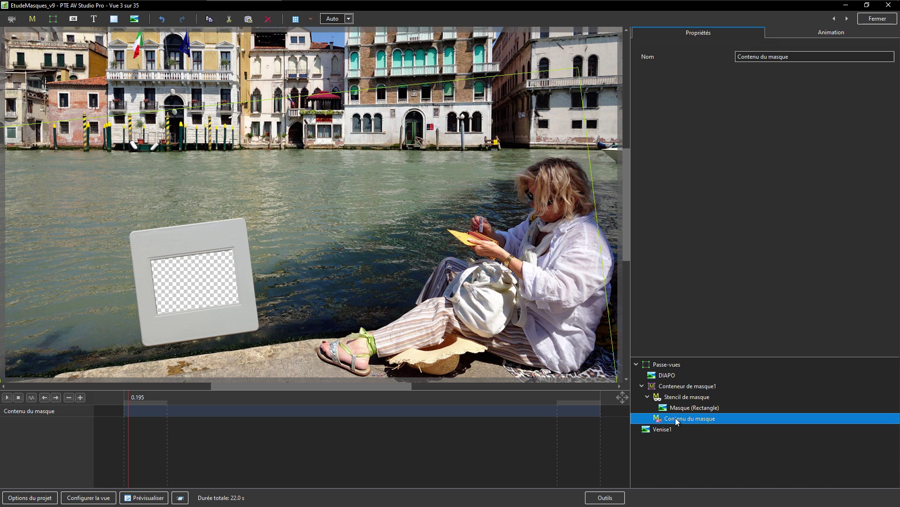
pyautogui.hotkey('ctrl', 'v')
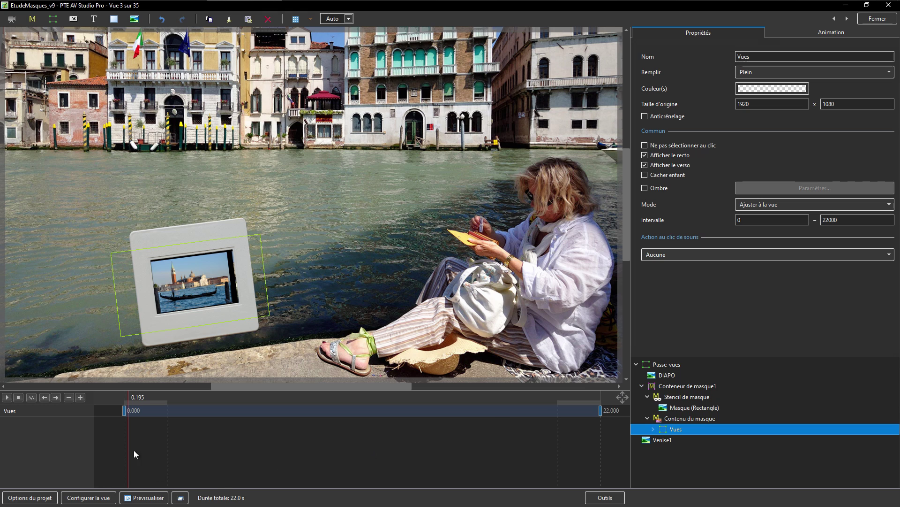
# Step: Scrub through the timeline and play the animation from the start to check the film strip inside the slide mount
pyautogui.moveTo(143, 450); pyautogui.dragTo(386, 487)
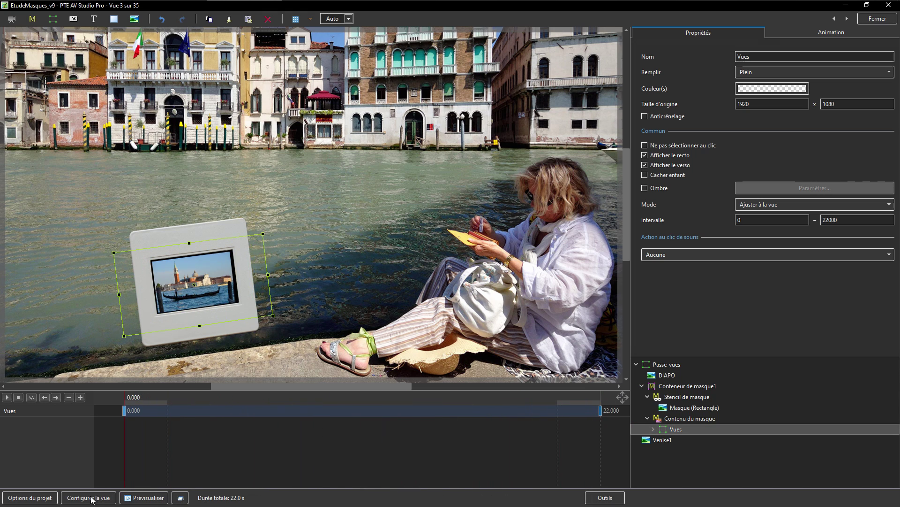
pyautogui.click(7, 398)
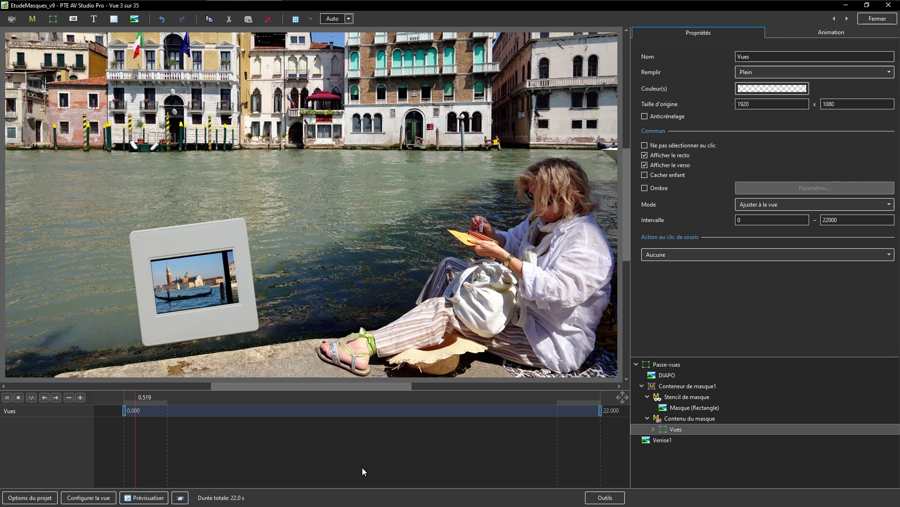